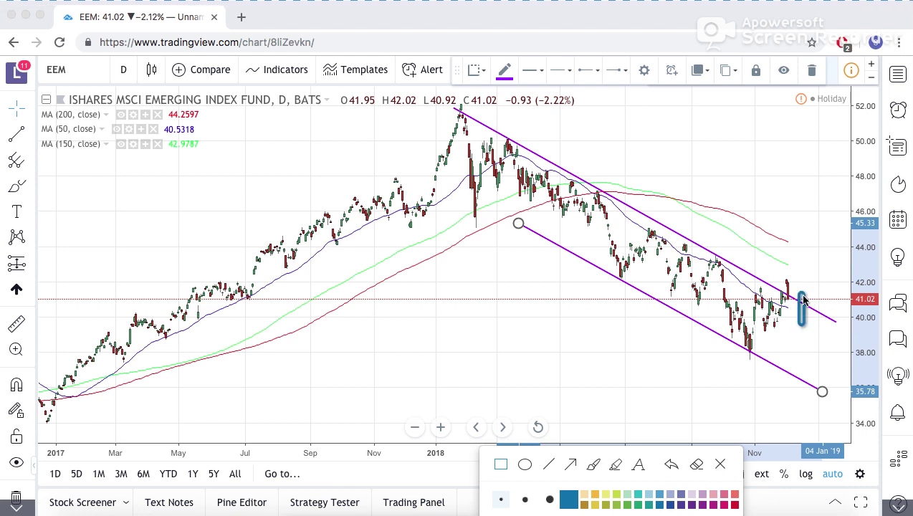
# Brush a blue arrow from the latest price down to the lower channel line and label it PUT.
pyautogui.click(593, 464)
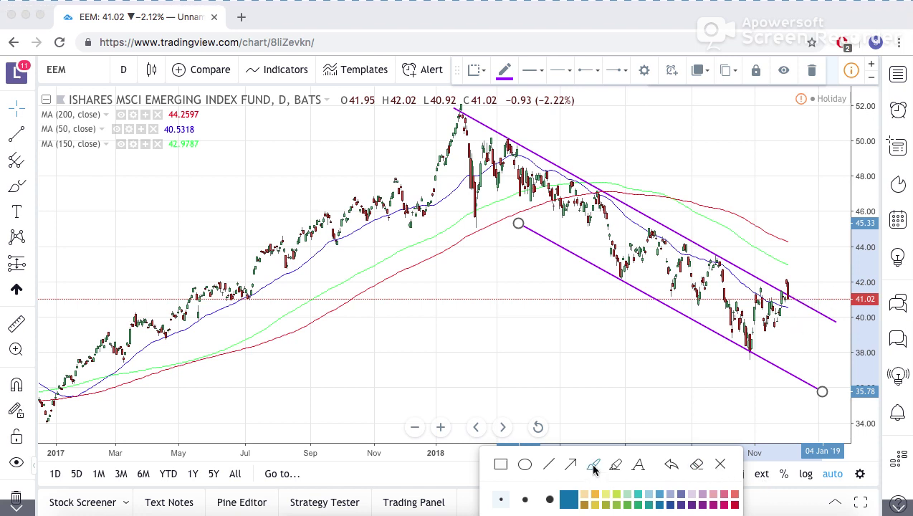
pyautogui.moveTo(799, 307)
pyautogui.mouseDown()
pyautogui.moveTo(801, 294)
pyautogui.moveTo(799, 315)
pyautogui.moveTo(801, 290)
pyautogui.moveTo(813, 314)
pyautogui.moveTo(821, 295)
pyautogui.moveTo(826, 310)
pyautogui.moveTo(826, 289)
pyautogui.moveTo(838, 289)
pyautogui.moveTo(829, 315)
pyautogui.moveTo(797, 300)
pyautogui.moveTo(791, 378)
pyautogui.moveTo(787, 367)
pyautogui.moveTo(814, 377)
pyautogui.mouseUp()
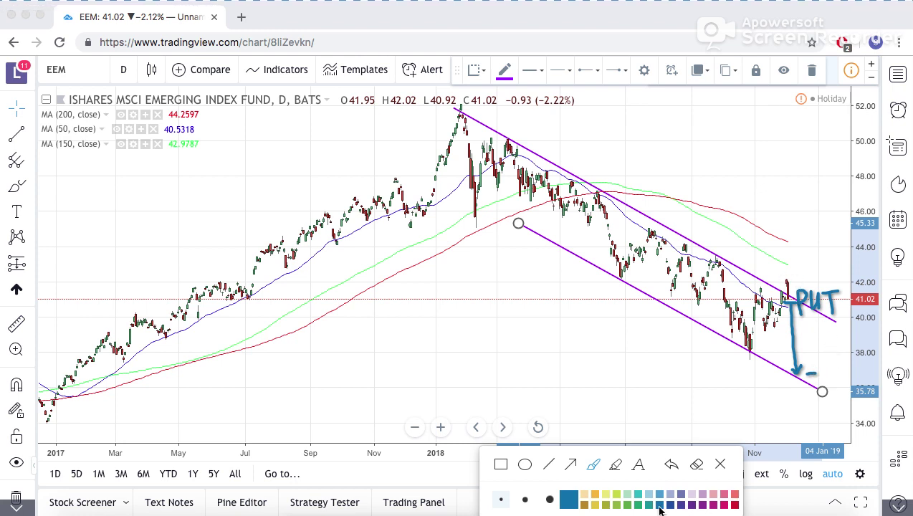
# Brush two short green levels above the latest candle, label them SC and BC, and join them with a vertical stroke.
pyautogui.click(631, 506)
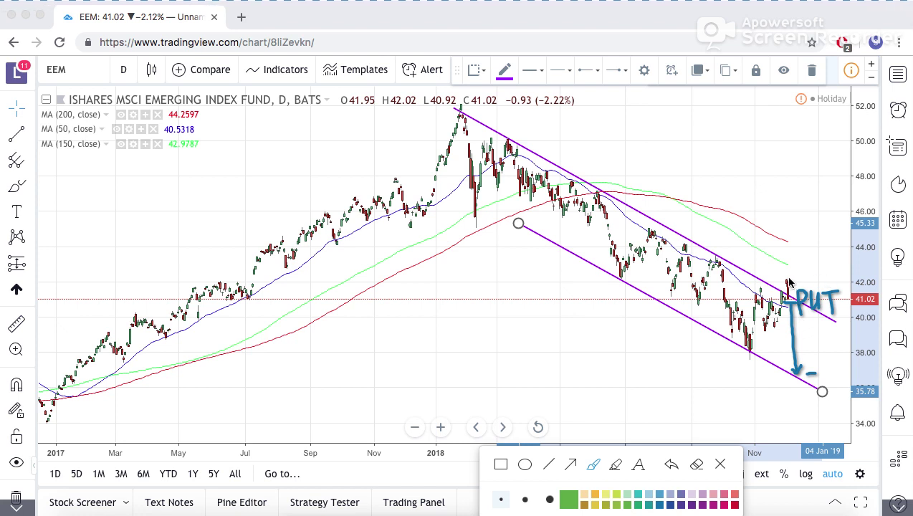
pyautogui.moveTo(772, 272); pyautogui.dragTo(795, 273)
pyautogui.moveTo(817, 270)
pyautogui.mouseDown()
pyautogui.moveTo(798, 276)
pyautogui.moveTo(816, 278)
pyautogui.mouseUp()
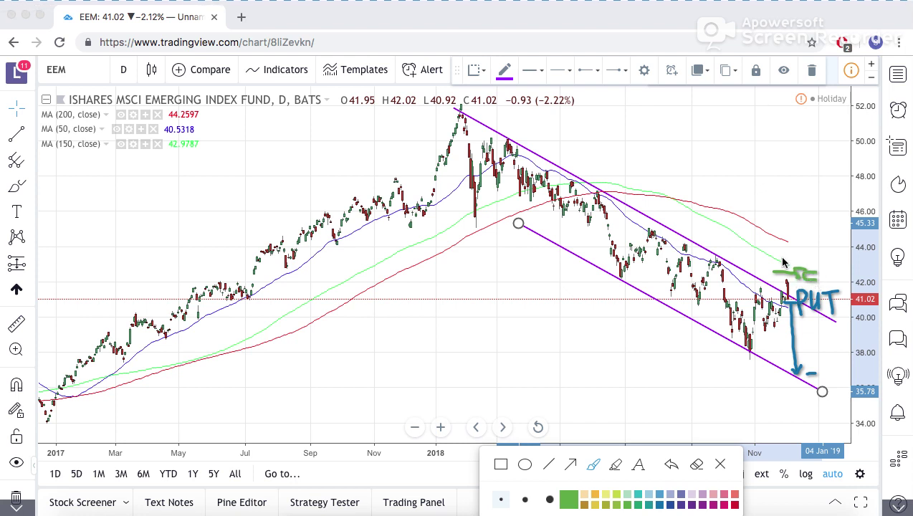
pyautogui.moveTo(772, 252)
pyautogui.mouseDown()
pyautogui.moveTo(811, 258)
pyautogui.moveTo(804, 270)
pyautogui.moveTo(820, 252)
pyautogui.moveTo(834, 265)
pyautogui.mouseUp()
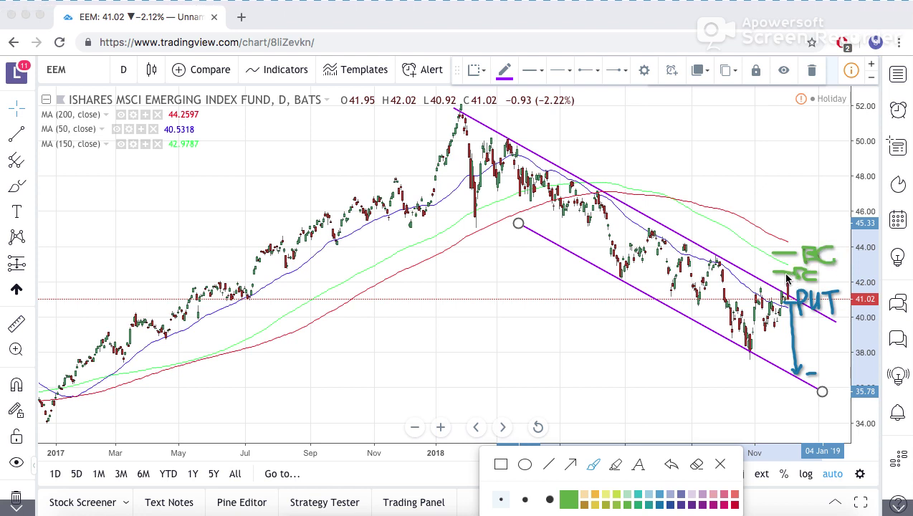
pyautogui.moveTo(785, 252); pyautogui.dragTo(785, 272)
pyautogui.moveTo(775, 260); pyautogui.dragTo(784, 261)
# Switch to the trading platform, close the annotation overlay and load the option chain for EEM.
pyautogui.hotkey('ctrl', 'Up')
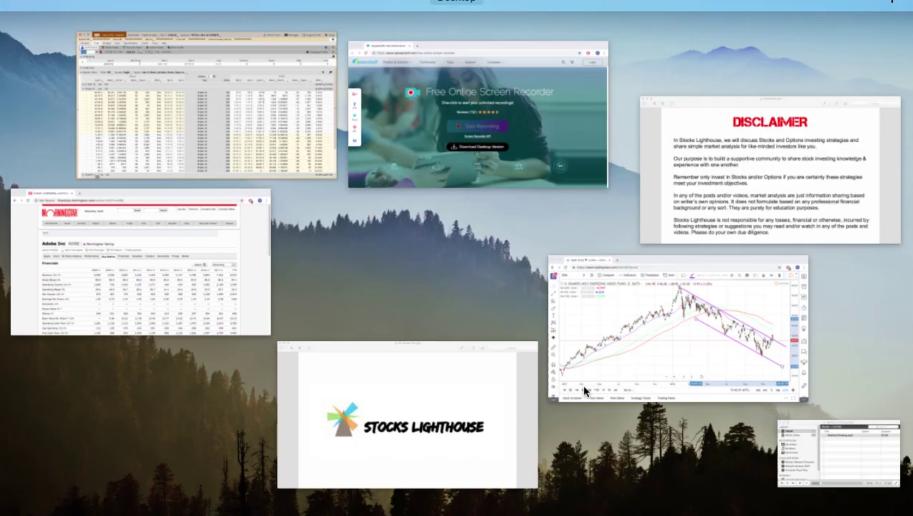
pyautogui.click(261, 140)
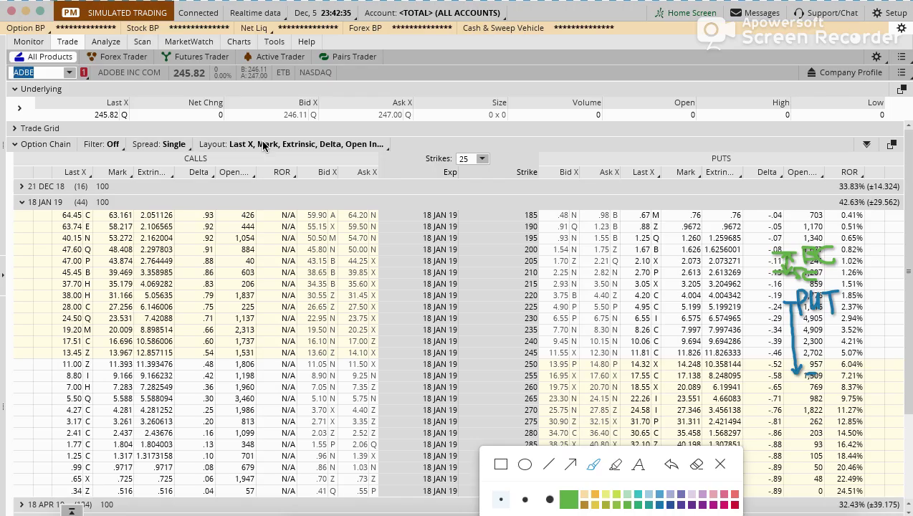
pyautogui.click(718, 466)
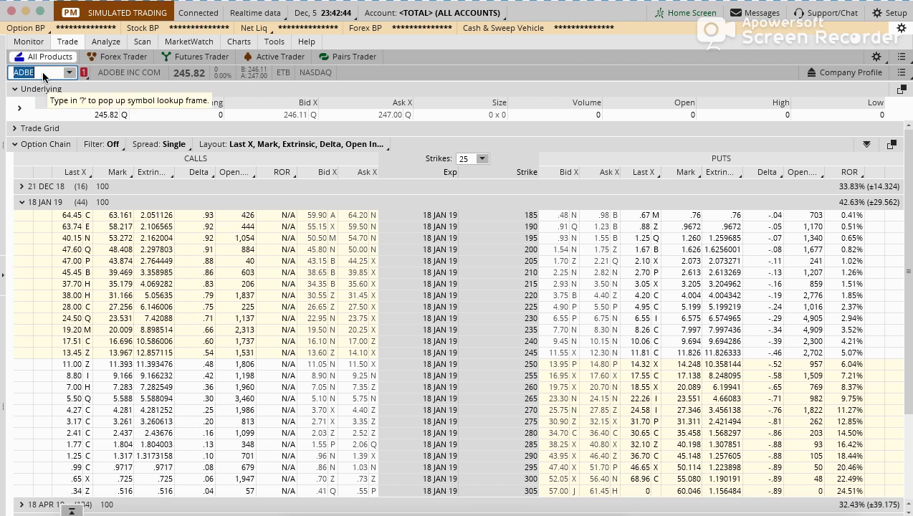
pyautogui.write('EEM')
pyautogui.press('Return')
pyautogui.click(47, 71)
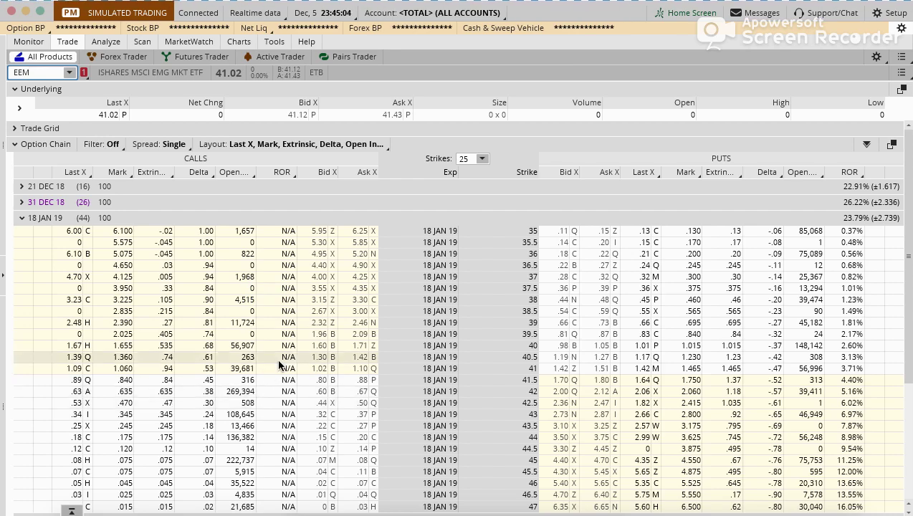
# Check the EEM price chart in TradingView and return to the trading platform's option chain.
pyautogui.hotkey('ctrl', 'Up')
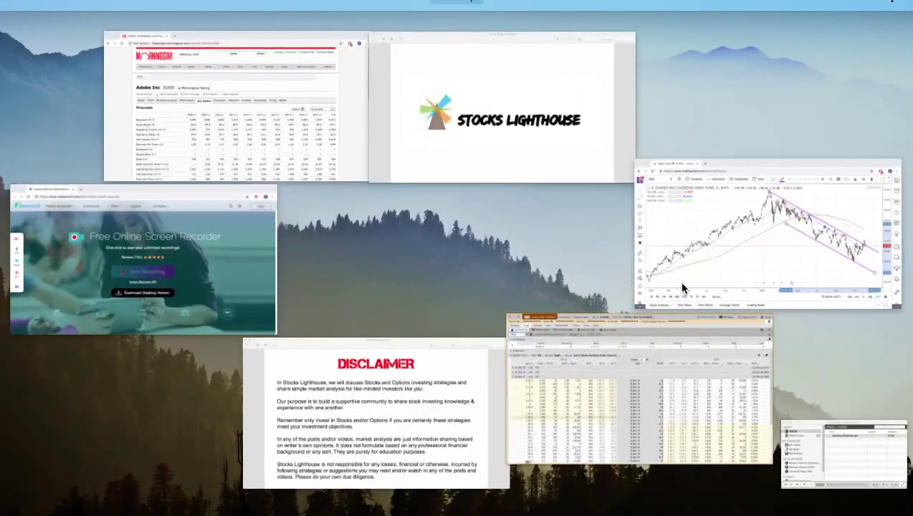
pyautogui.click(682, 288)
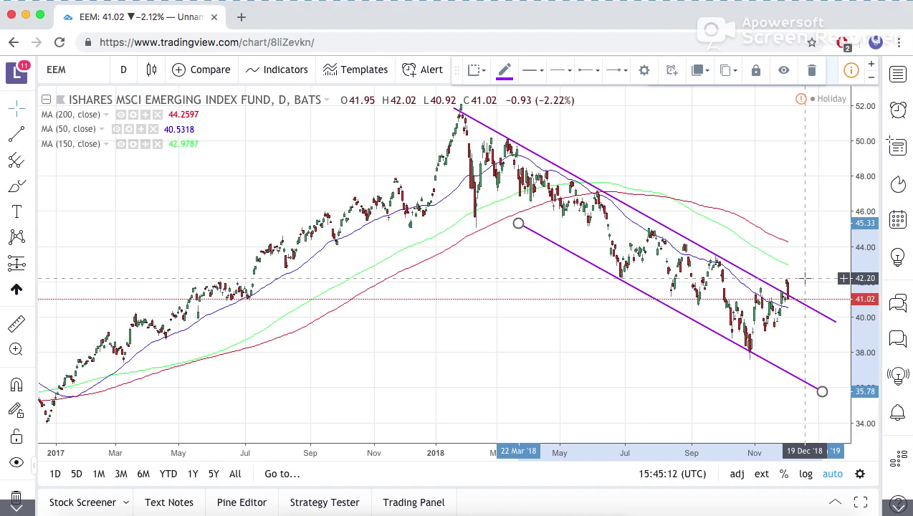
pyautogui.hotkey('ctrl', 'Up')
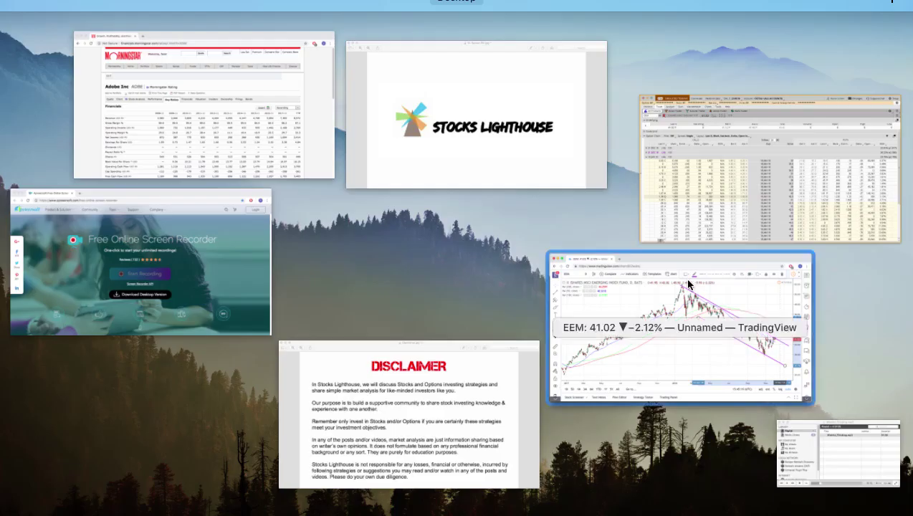
pyautogui.click(720, 225)
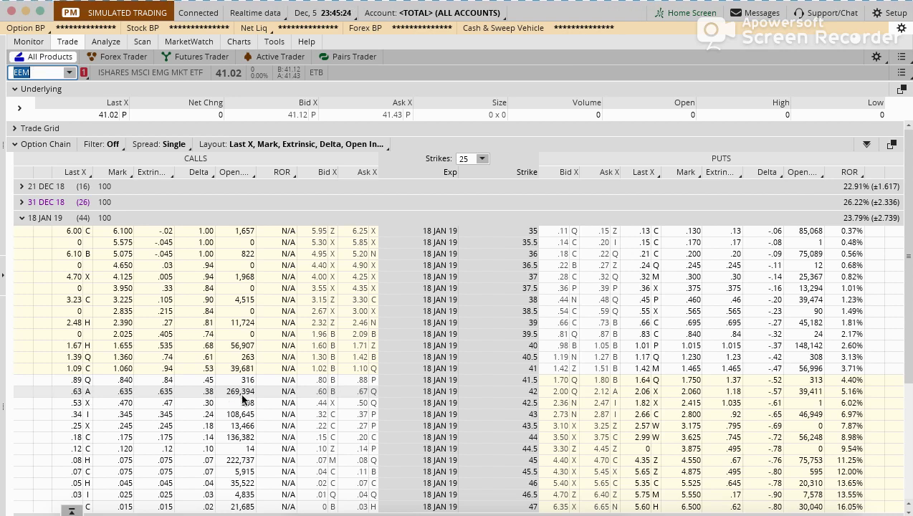
# Set up a vertical sell order on the EEM 18 JAN 19 call with strike 42.
pyautogui.click(353, 394)
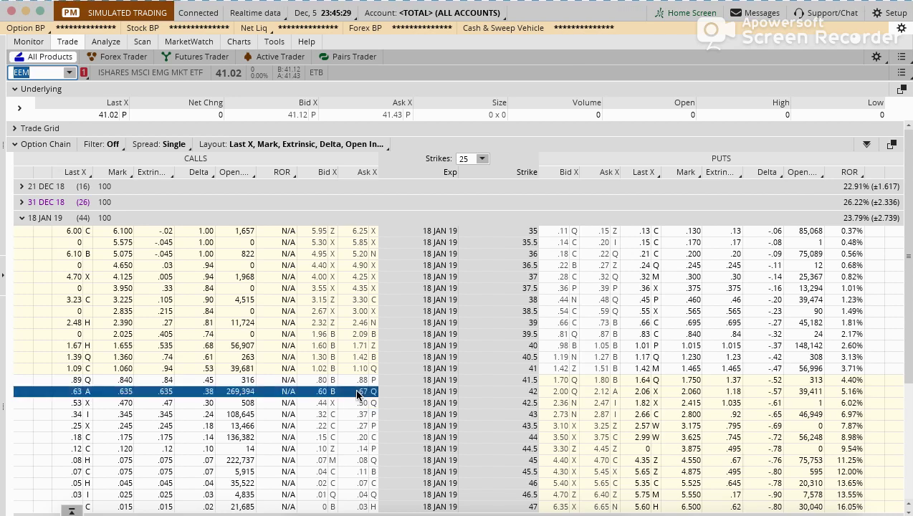
pyautogui.rightClick(358, 394)
pyautogui.moveTo(476, 364)
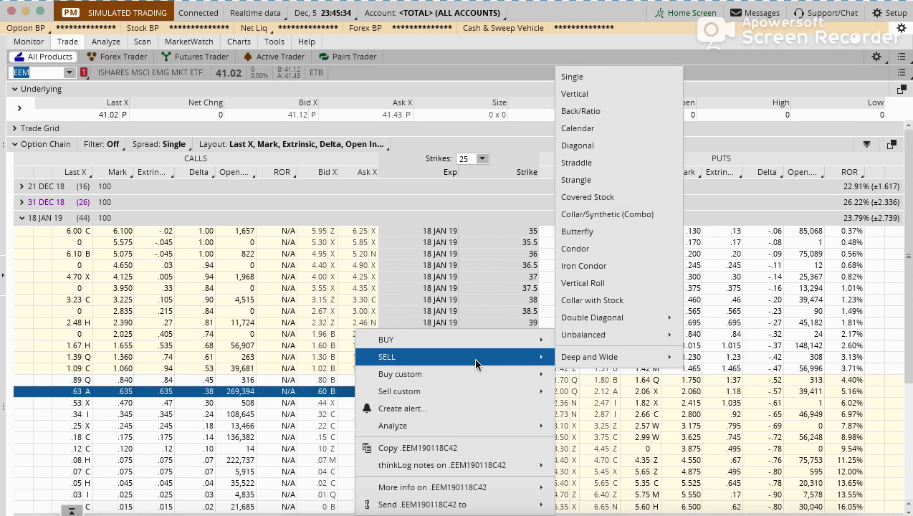
pyautogui.click(591, 98)
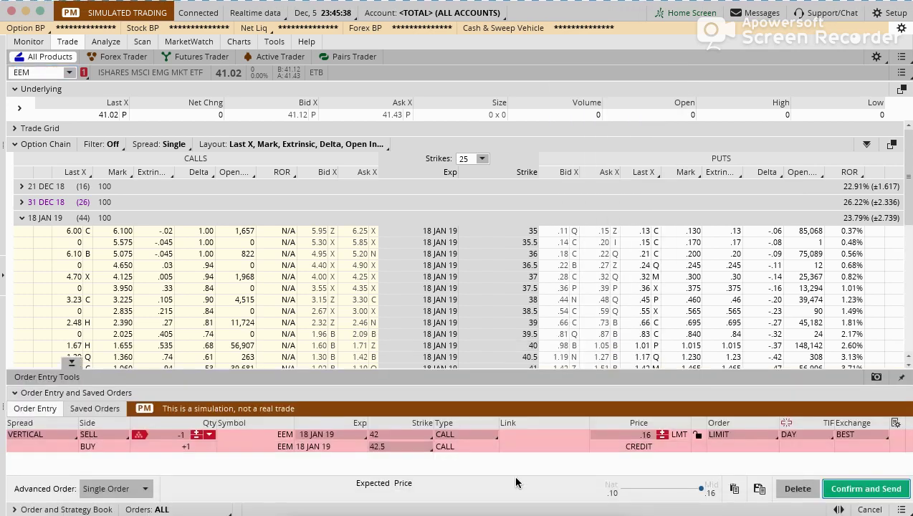
# Set the bought call's strike in the vertical order to 43, and delete the unsent order.
pyautogui.click(426, 447)
pyautogui.scroll(3, 427, 414)
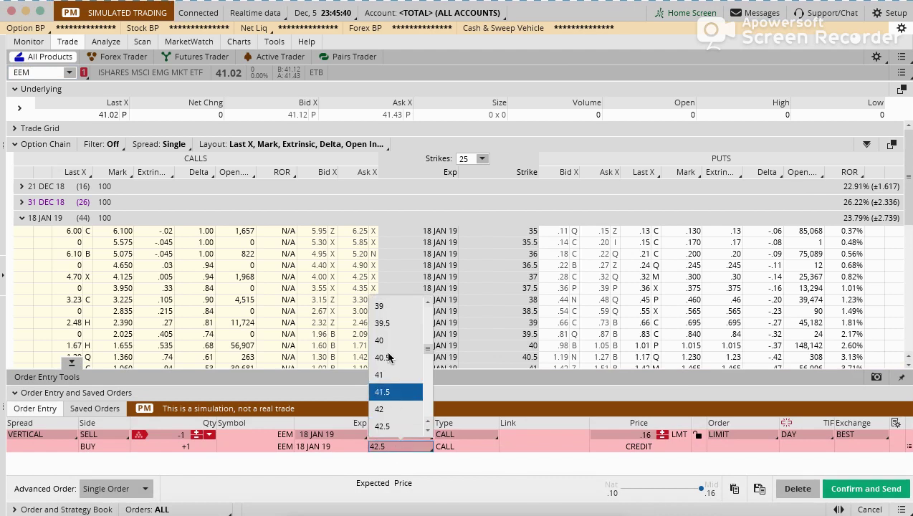
pyautogui.click(427, 430)
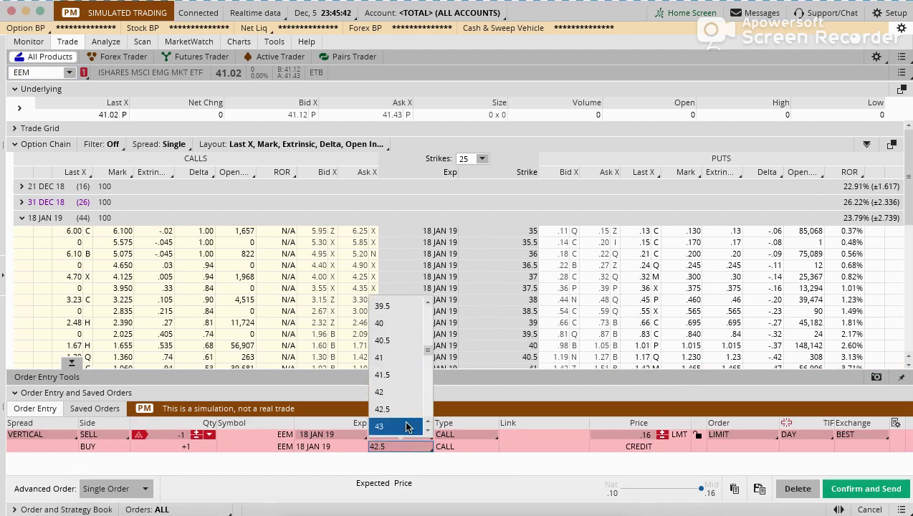
pyautogui.click(401, 425)
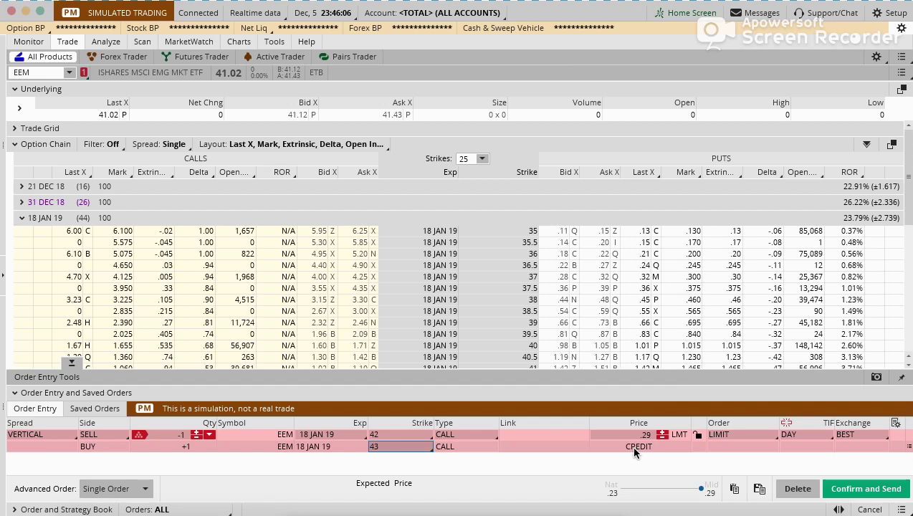
pyautogui.click(797, 488)
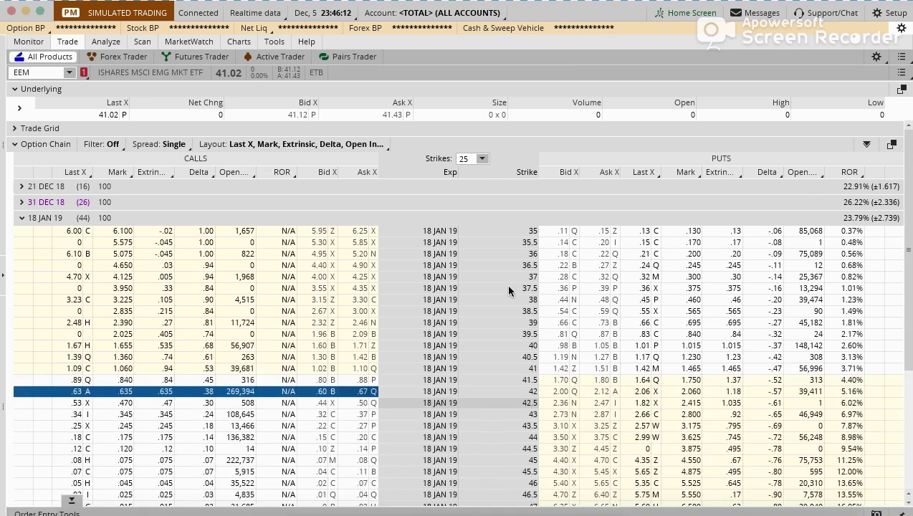
# Switch to TradingView and load the AMTD stock chart for TD Ameritrade Holding Corporation.
pyautogui.hotkey('ctrl', 'Up')
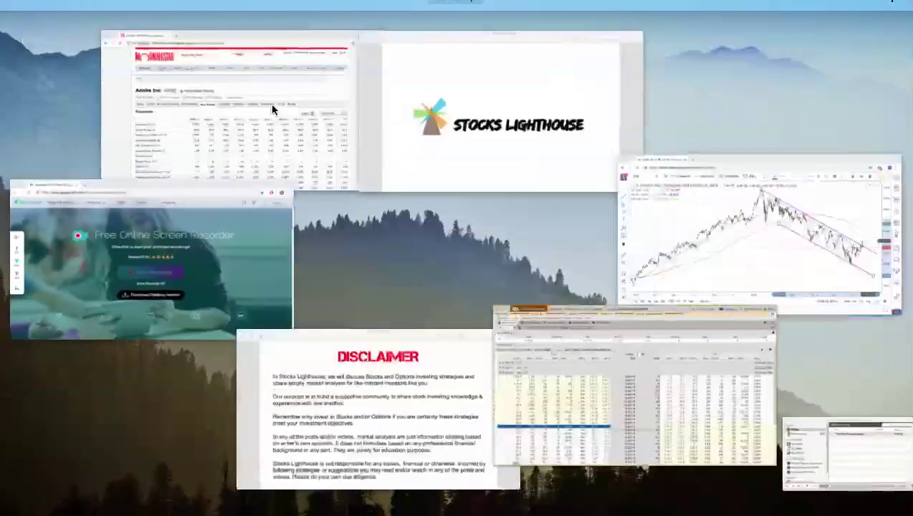
pyautogui.click(728, 241)
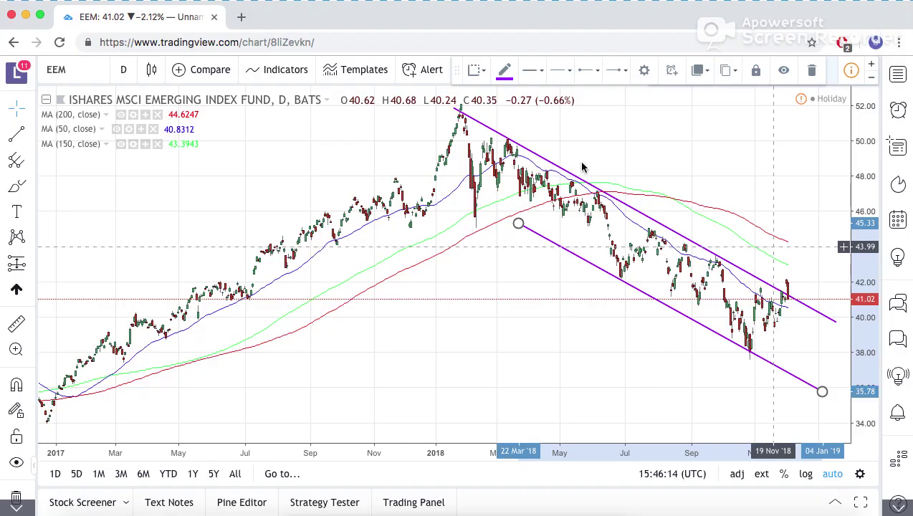
pyautogui.click(72, 69)
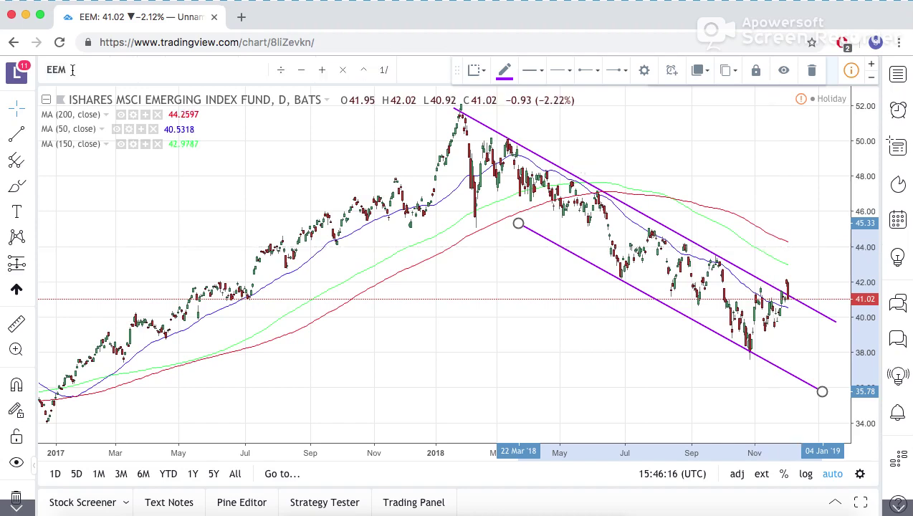
pyautogui.write('AMTD')
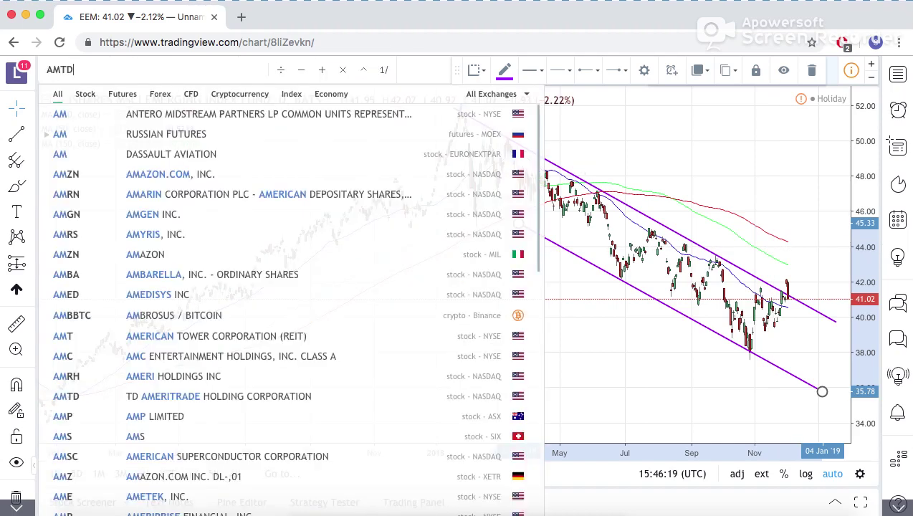
pyautogui.press('Return')
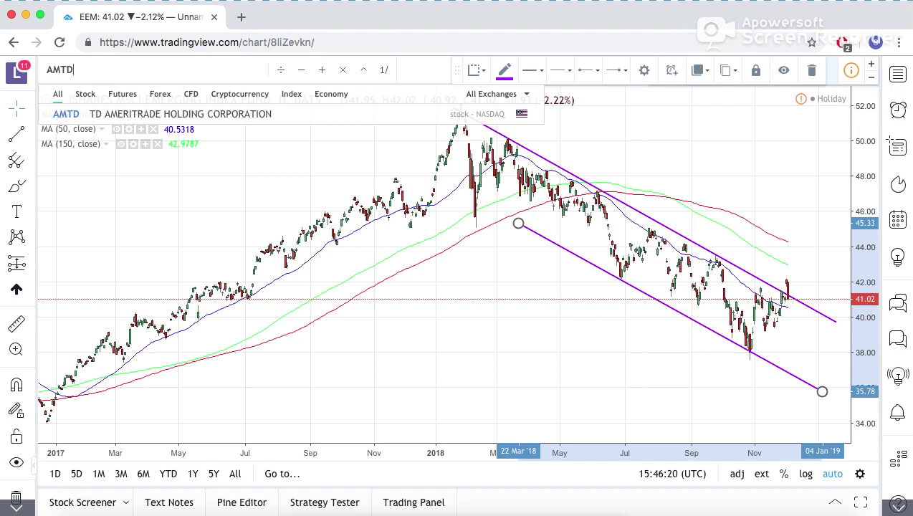
pyautogui.click(98, 122)
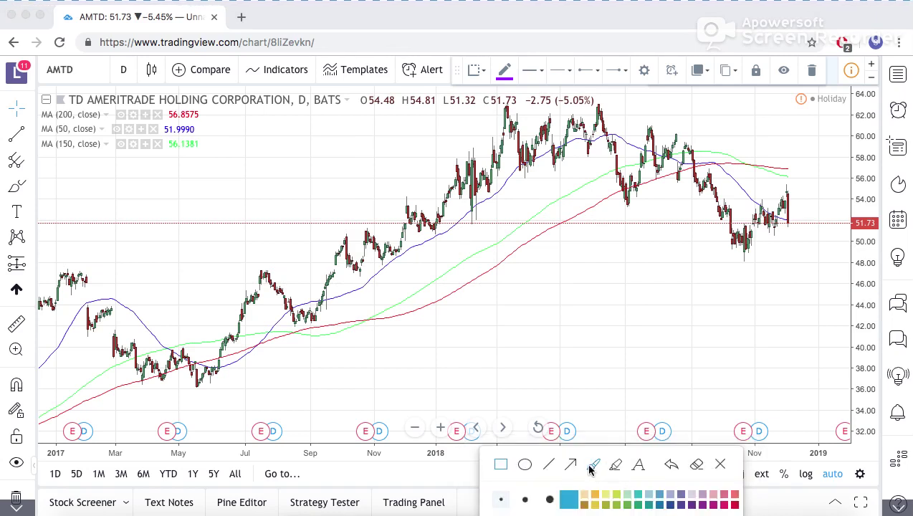
pyautogui.click(595, 465)
pyautogui.click(720, 464)
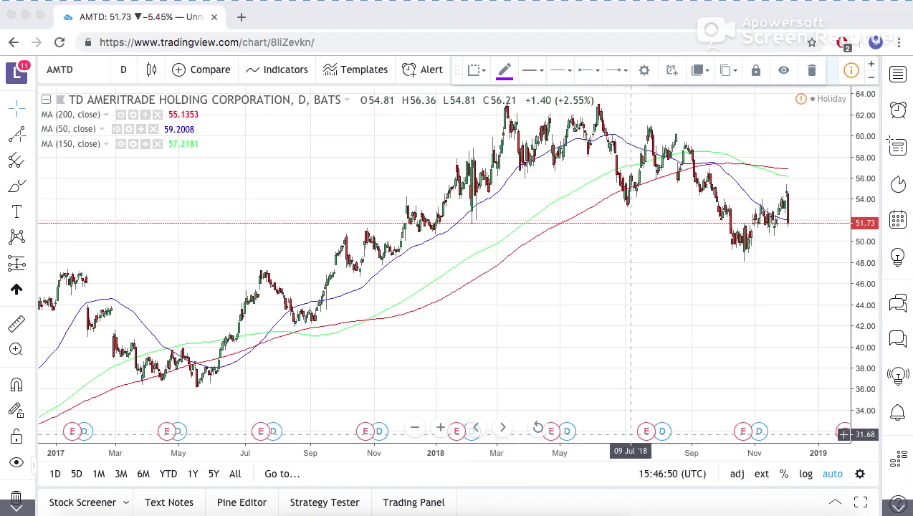
# Draw a descending trend line along the AMTD highs from 12 Jun '18 at about 63.00 to 17 Dec '18 at about 54.85.
pyautogui.click(18, 134)
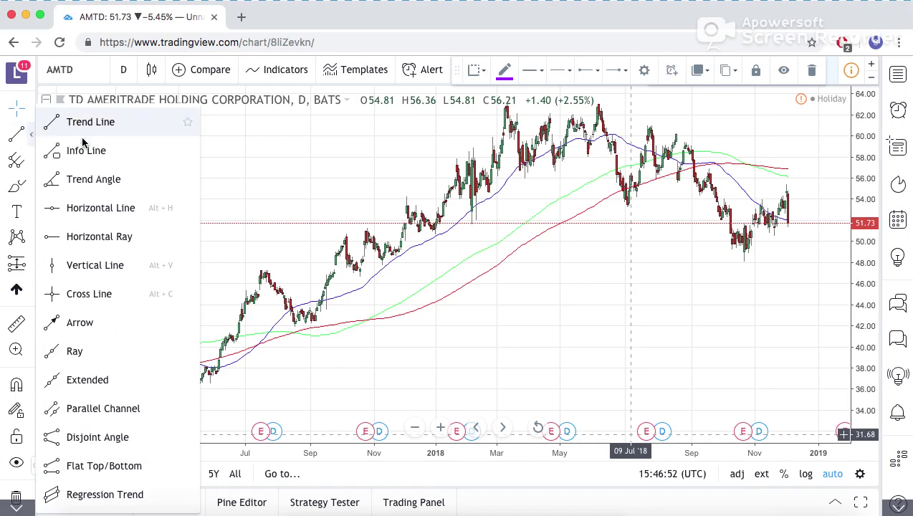
pyautogui.click(96, 125)
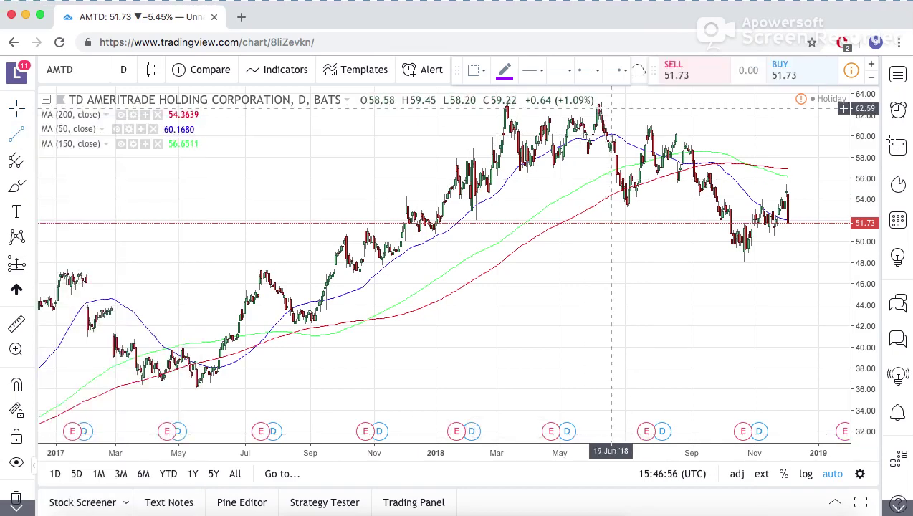
pyautogui.click(602, 109)
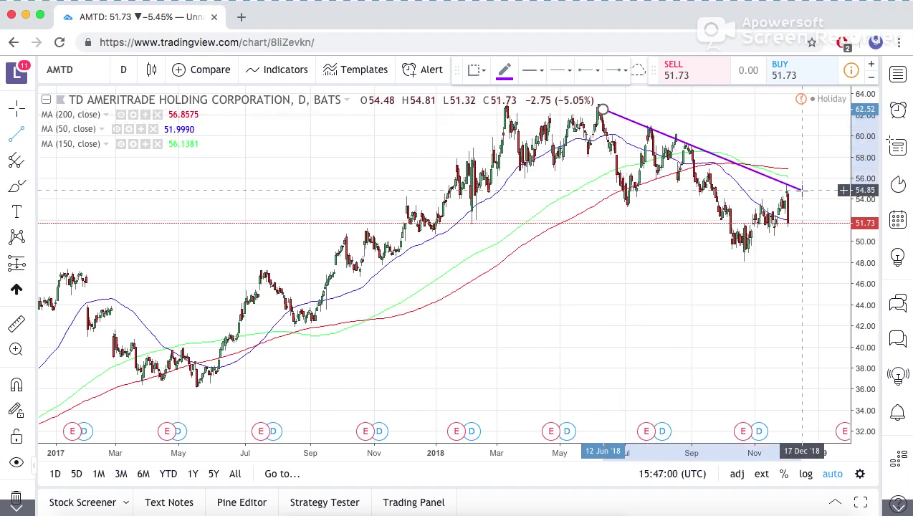
pyautogui.click(800, 188)
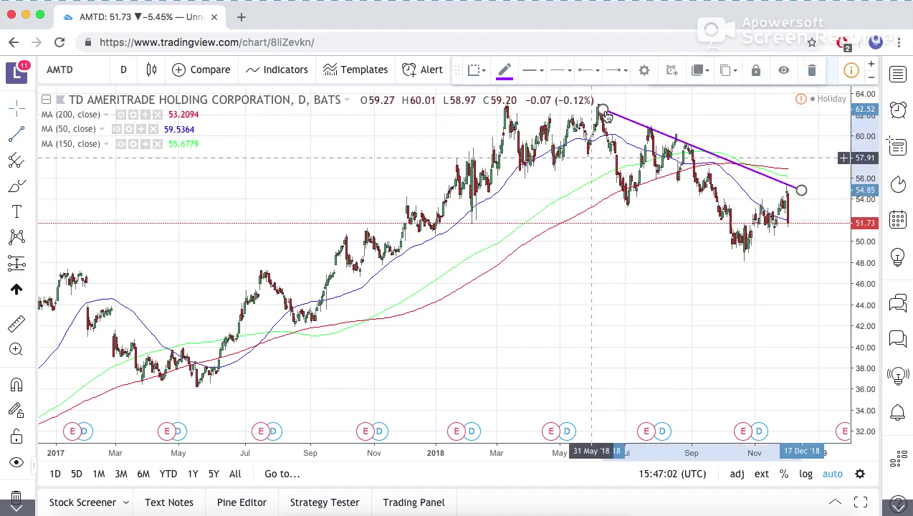
pyautogui.moveTo(603, 109); pyautogui.dragTo(600, 106)
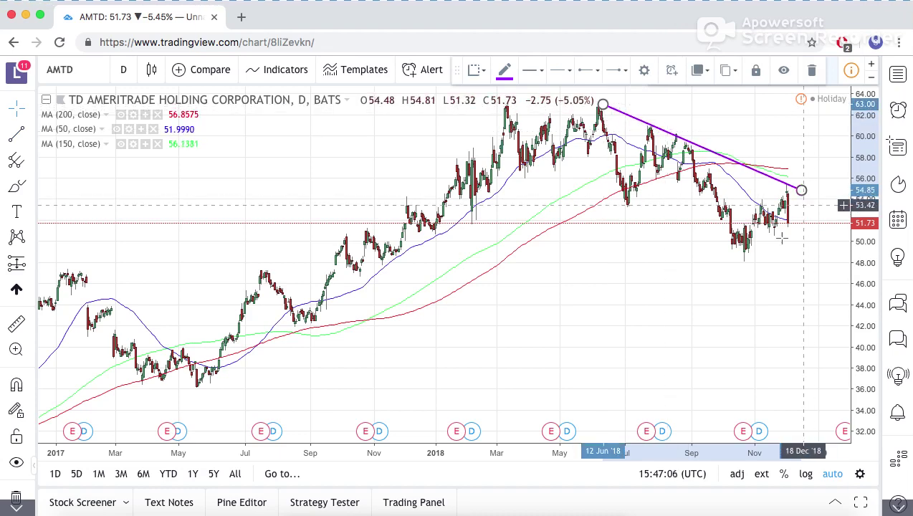
# Draw a lower descending trend line along the AMTD lows from 26 Jun '18 at about 53.49 to 14 Dec '18 at about 46.70.
pyautogui.click(31, 135)
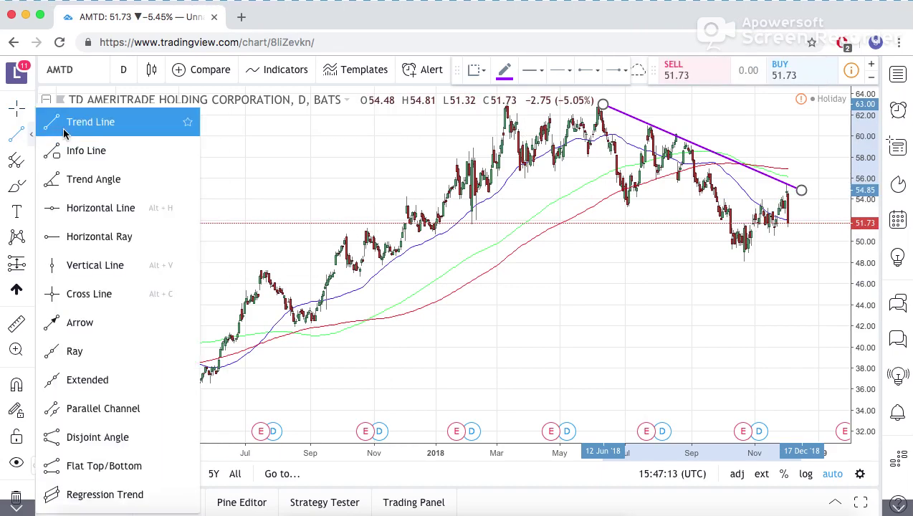
pyautogui.click(653, 237)
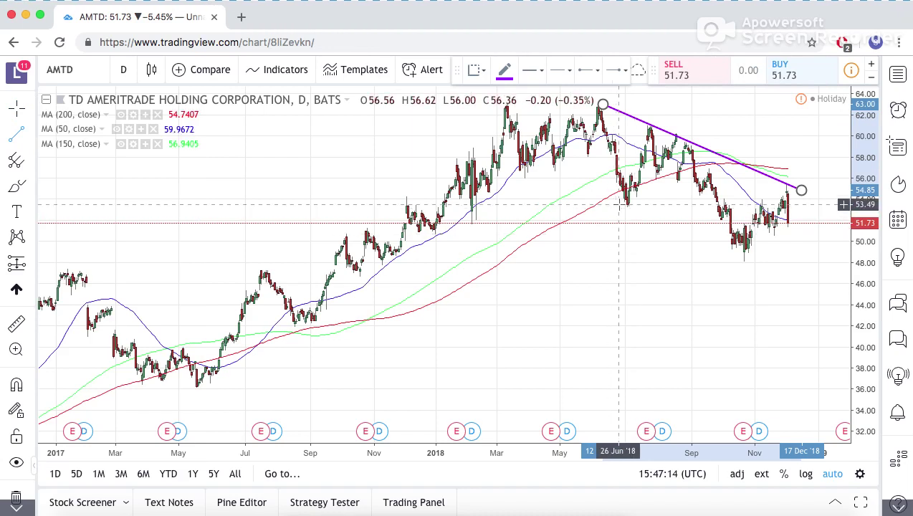
pyautogui.click(644, 212)
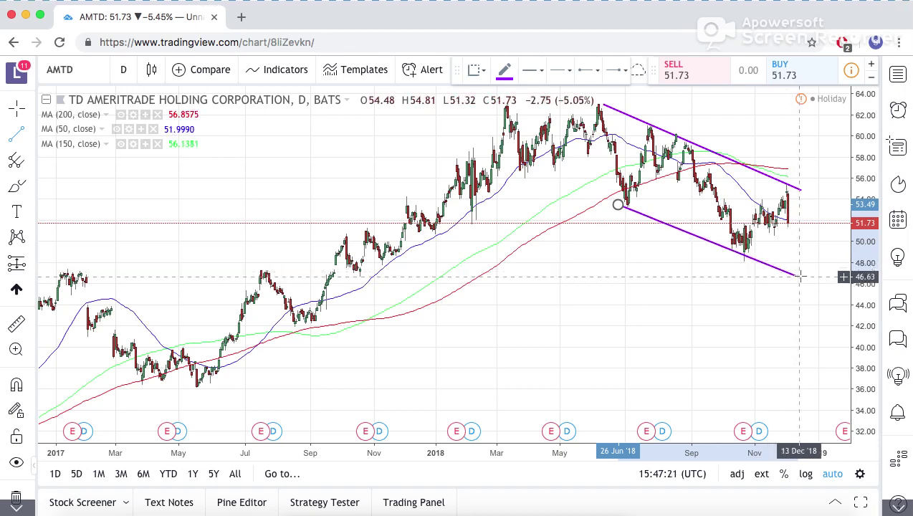
pyautogui.click(799, 275)
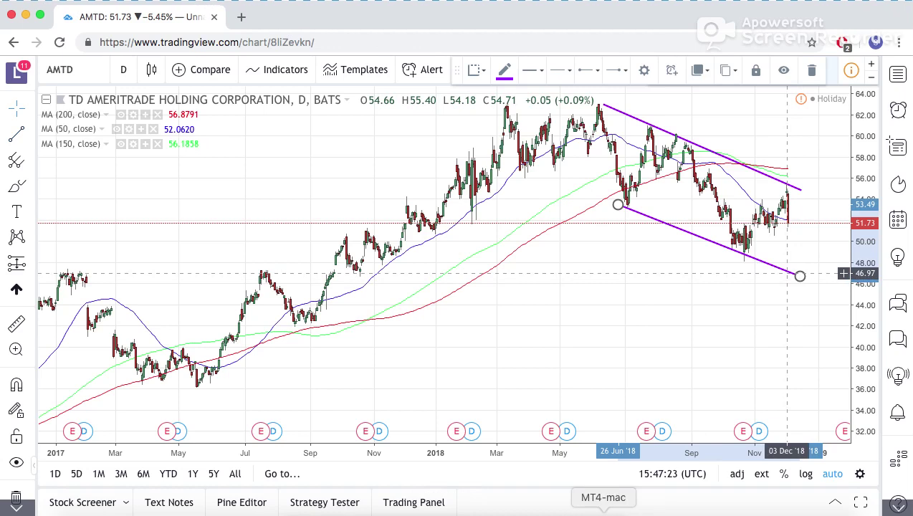
# Circle the latest AMTD candle with the blue annotation brush, and clear the marking.
pyautogui.click(631, 499)
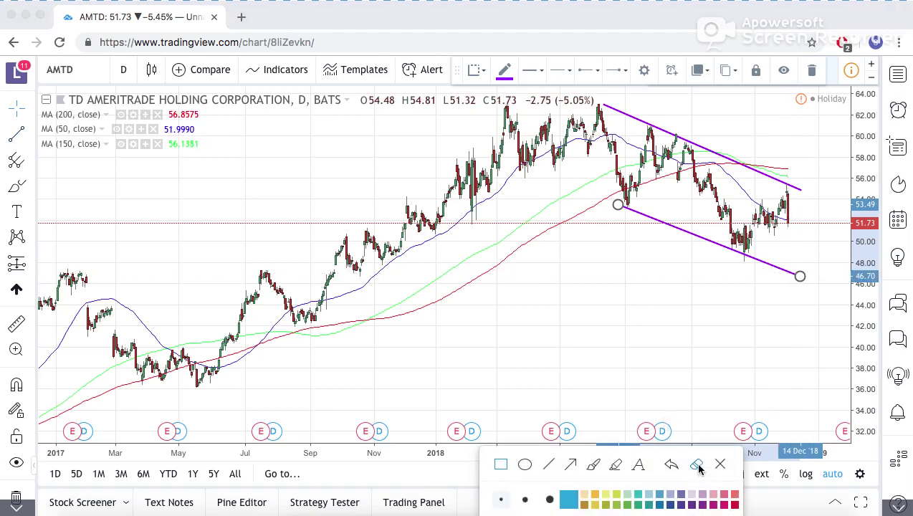
pyautogui.click(593, 464)
pyautogui.moveTo(797, 194)
pyautogui.mouseDown()
pyautogui.moveTo(791, 184)
pyautogui.moveTo(777, 208)
pyautogui.moveTo(794, 228)
pyautogui.moveTo(795, 189)
pyautogui.mouseUp()
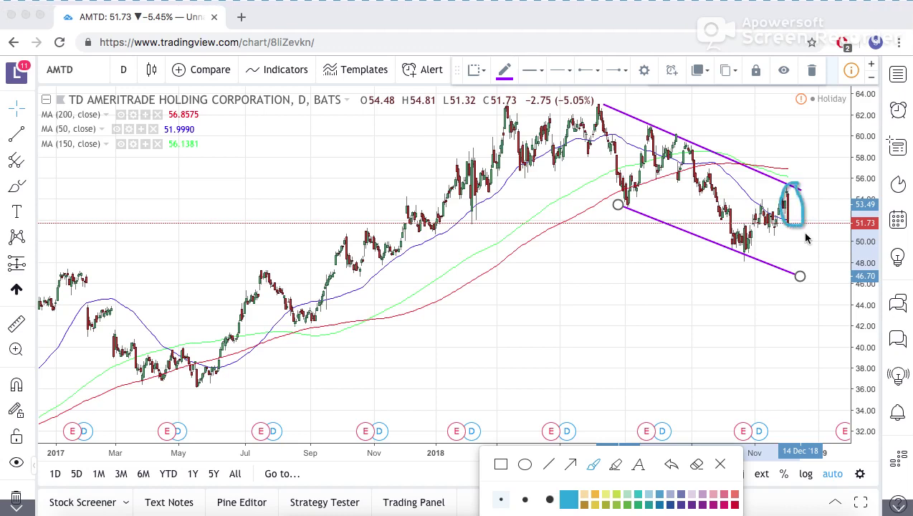
pyautogui.click(698, 466)
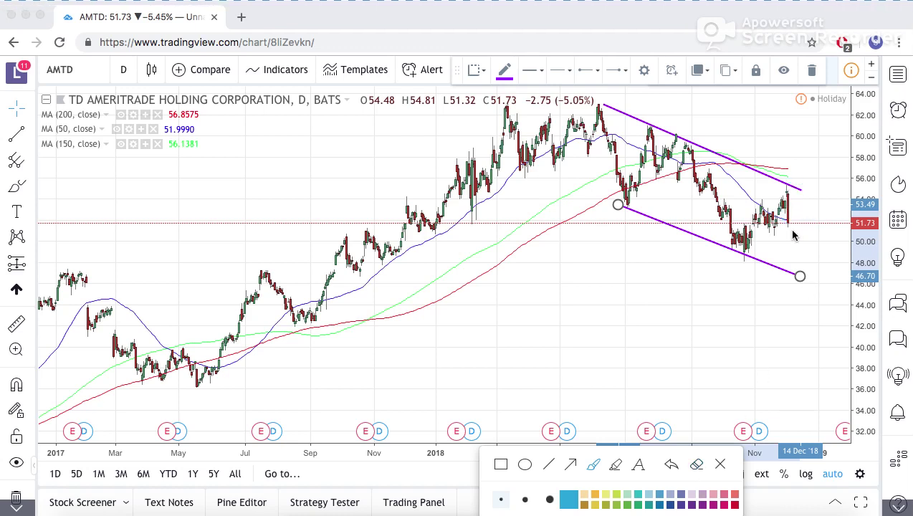
# Sketch brush strokes from the latest candle down to the lower channel line and up past the upper line, and clear them.
pyautogui.moveTo(785, 230); pyautogui.dragTo(803, 230)
pyautogui.moveTo(800, 227); pyautogui.dragTo(786, 266)
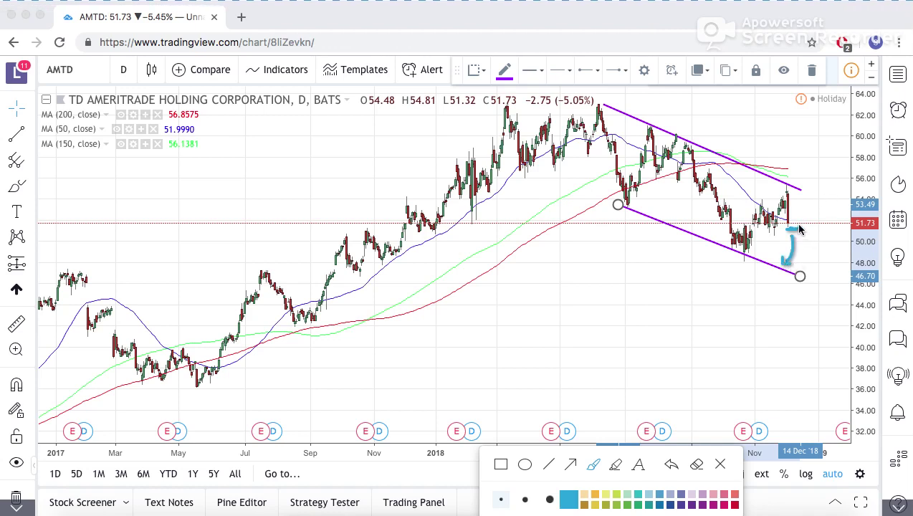
pyautogui.moveTo(798, 227); pyautogui.dragTo(797, 192)
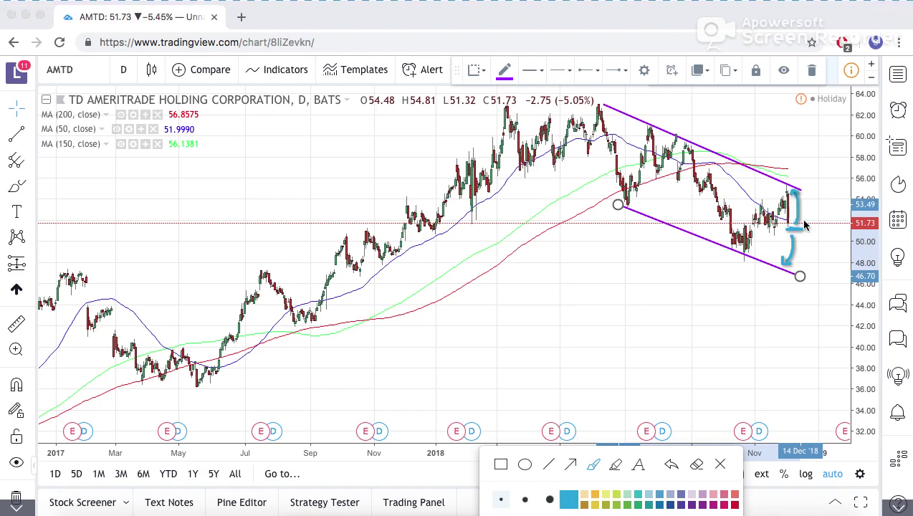
pyautogui.moveTo(804, 225)
pyautogui.mouseDown()
pyautogui.moveTo(811, 152)
pyautogui.moveTo(802, 162)
pyautogui.moveTo(823, 164)
pyautogui.mouseUp()
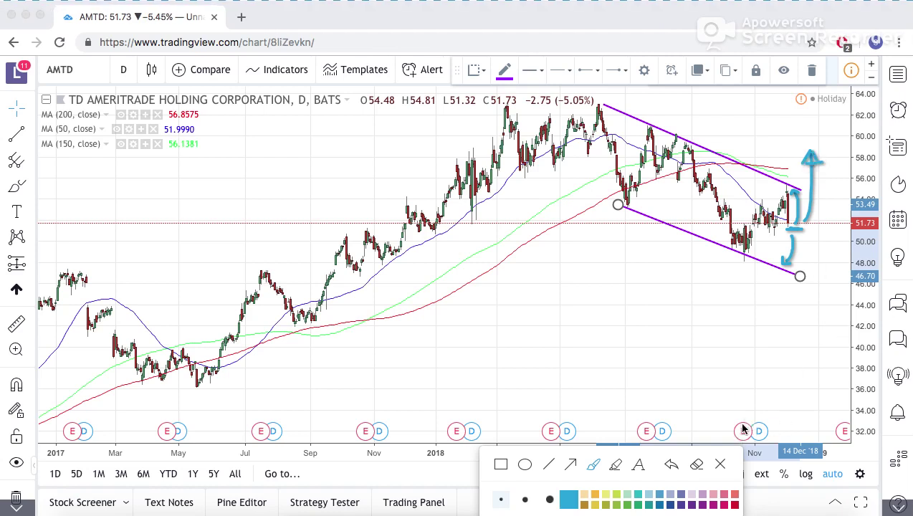
pyautogui.click(697, 464)
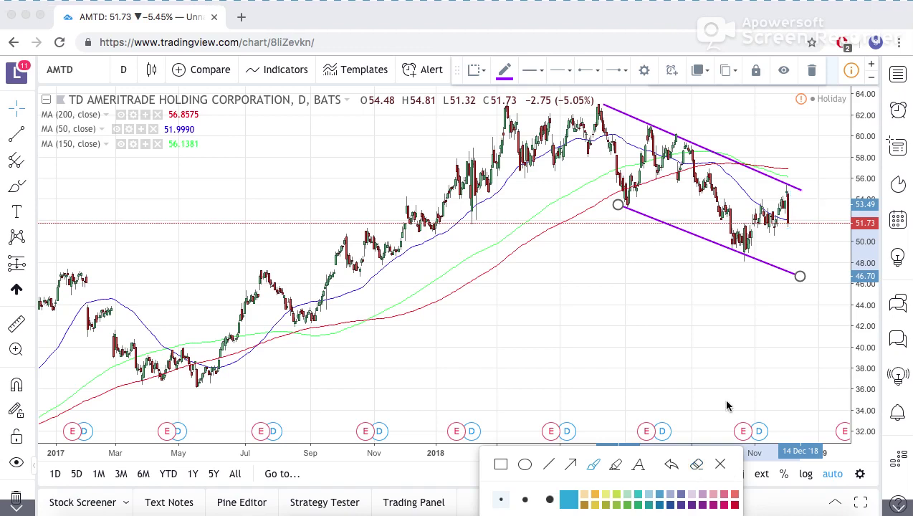
# Sketch a rise to the upper channel line followed by an arrow down to the lower line, and close the annotation tools.
pyautogui.moveTo(793, 227)
pyautogui.mouseDown()
pyautogui.moveTo(798, 192)
pyautogui.moveTo(801, 206)
pyautogui.mouseUp()
pyautogui.moveTo(803, 214); pyautogui.dragTo(804, 202)
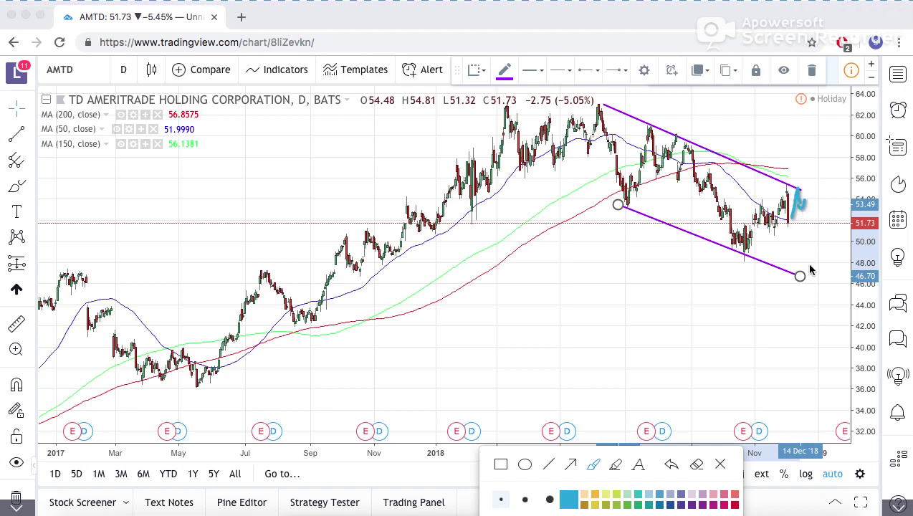
pyautogui.moveTo(799, 209)
pyautogui.mouseDown()
pyautogui.moveTo(812, 271)
pyautogui.moveTo(820, 257)
pyautogui.mouseUp()
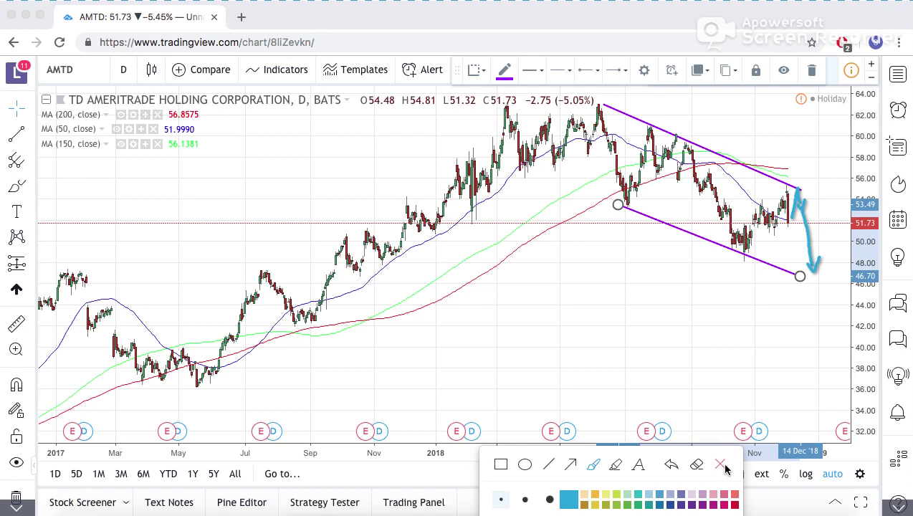
pyautogui.click(720, 466)
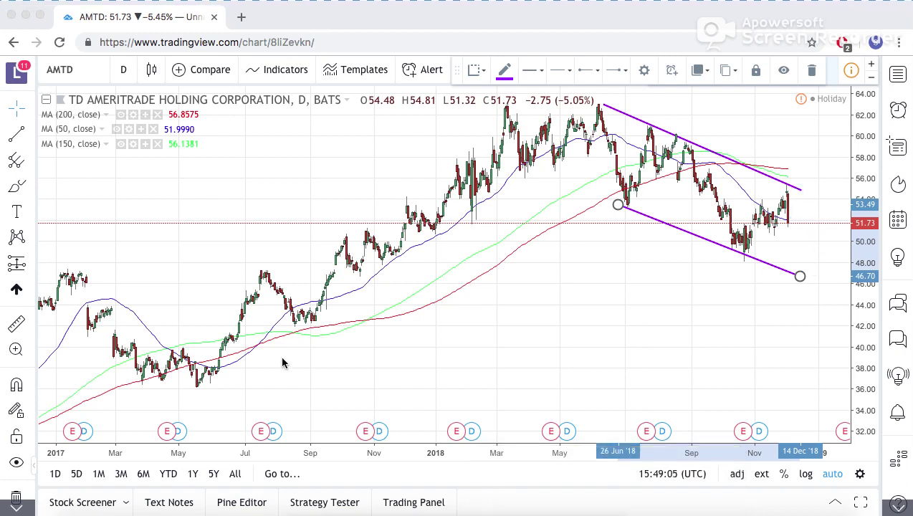
# Switch to the thinkorswim trading window and load the option chain for AMTD.
pyautogui.hotkey('ctrl', 'Up')
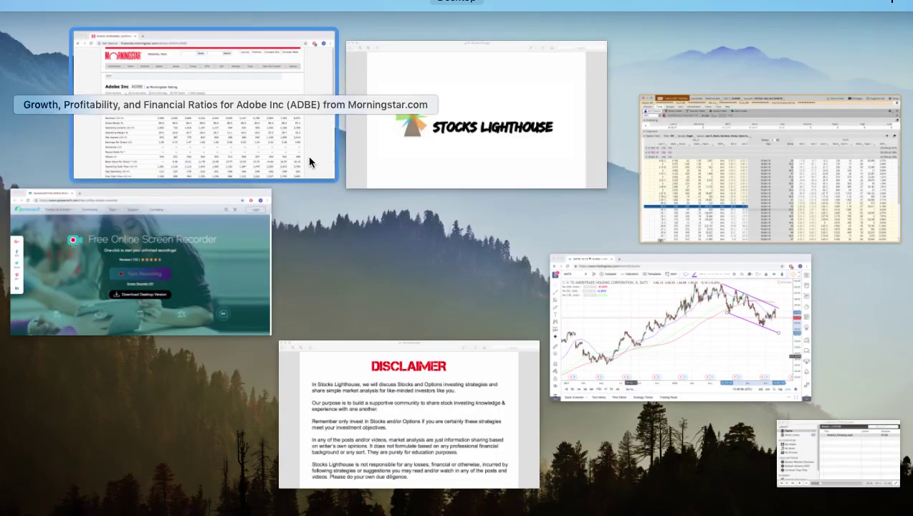
pyautogui.click(684, 200)
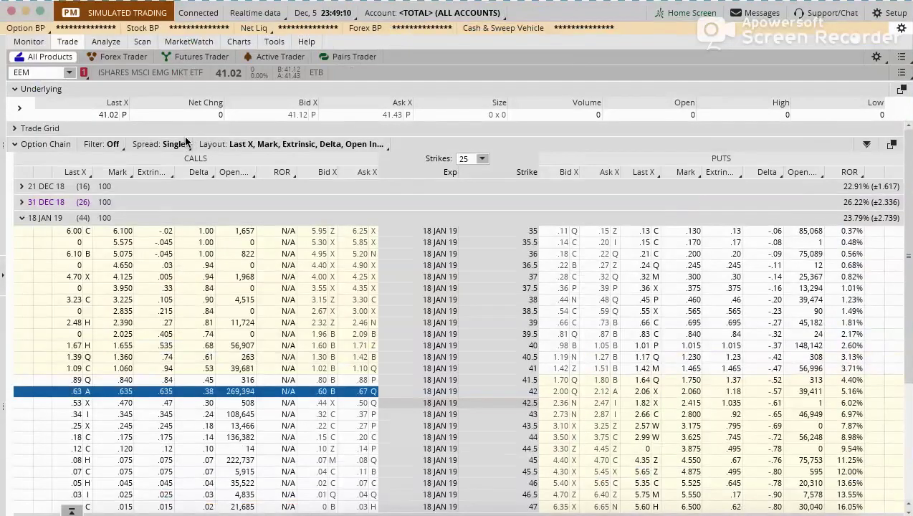
pyautogui.click(49, 73)
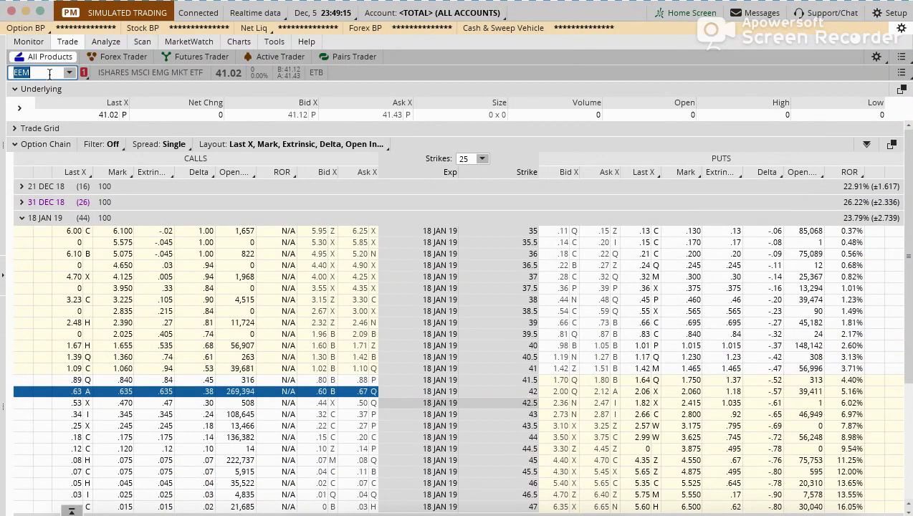
pyautogui.write('ATM')
pyautogui.press('BackSpace')
pyautogui.press('BackSpace')
pyautogui.write('M')
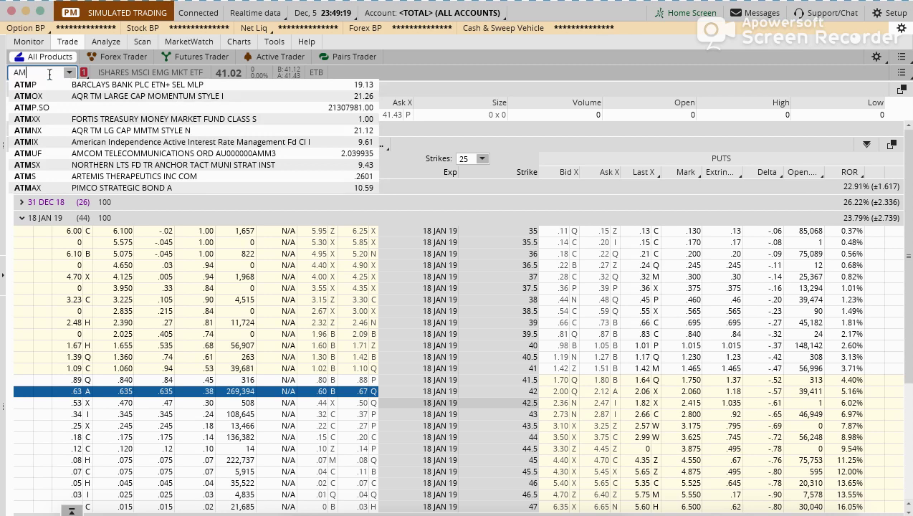
pyautogui.write('TD')
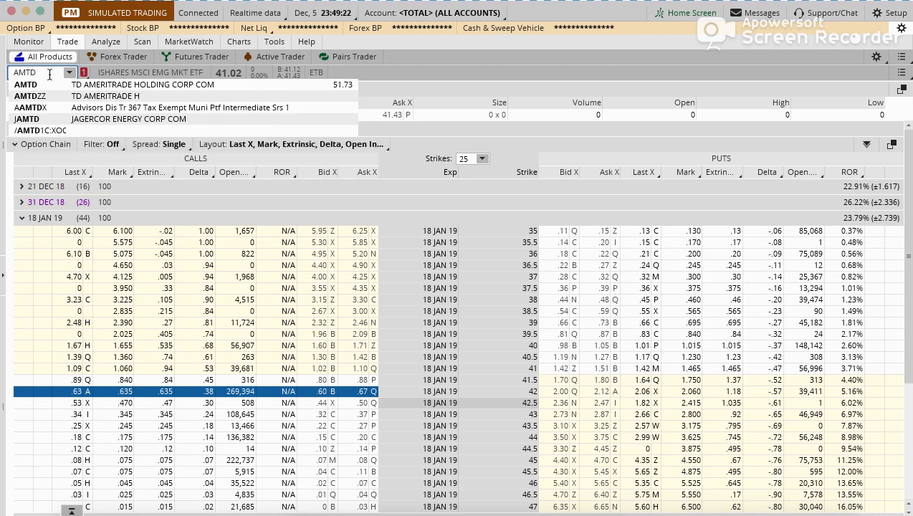
pyautogui.press('Return')
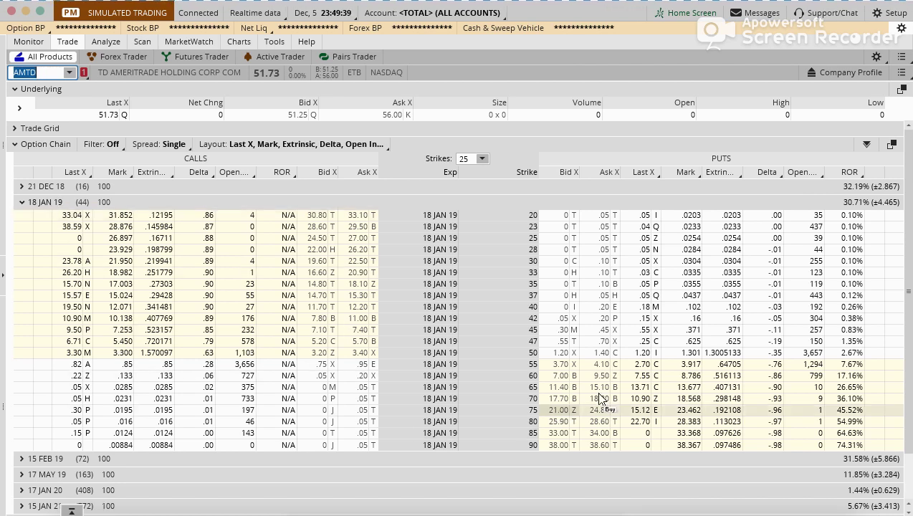
# Expand the 15 FEB 19 expiration and compare its AMTD calls with the 18 JAN 19 calls.
pyautogui.click(62, 459)
pyautogui.scroll(-5, 401, 303)
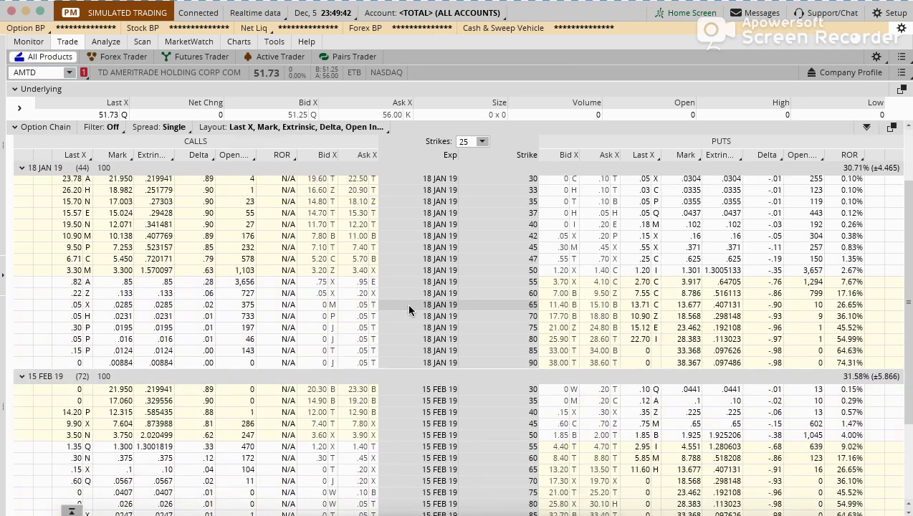
pyautogui.scroll(-2, 410, 310)
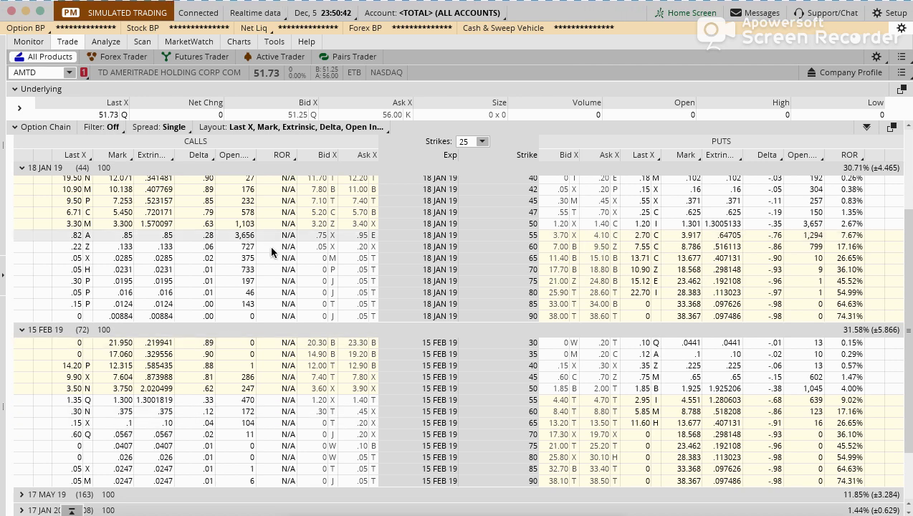
pyautogui.scroll(1, 285, 272)
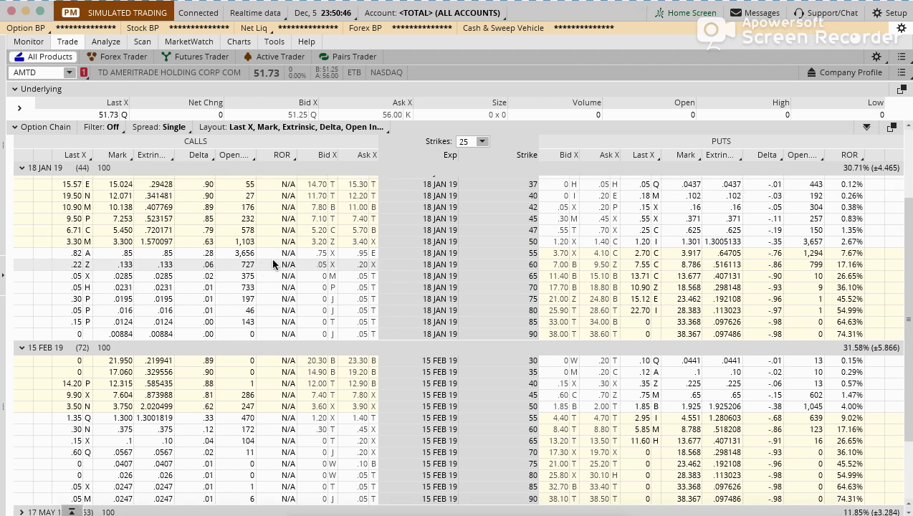
pyautogui.scroll(1, 283, 263)
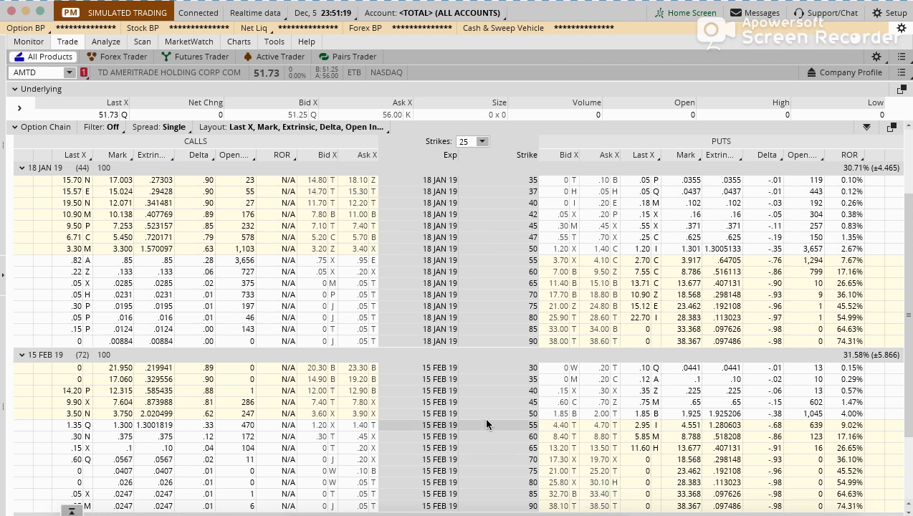
# Switch back to the AMTD chart with the downtrend channel in TradingView.
pyautogui.hotkey('ctrl', 'Up')
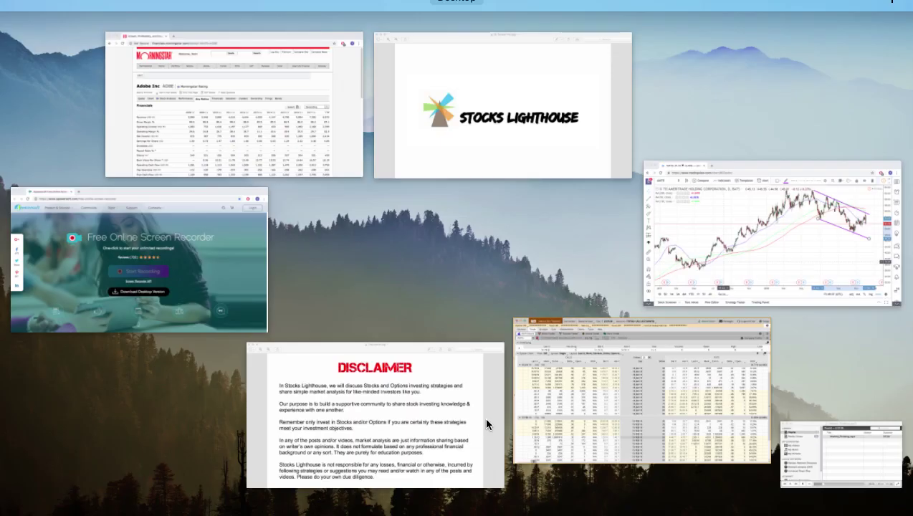
pyautogui.click(695, 263)
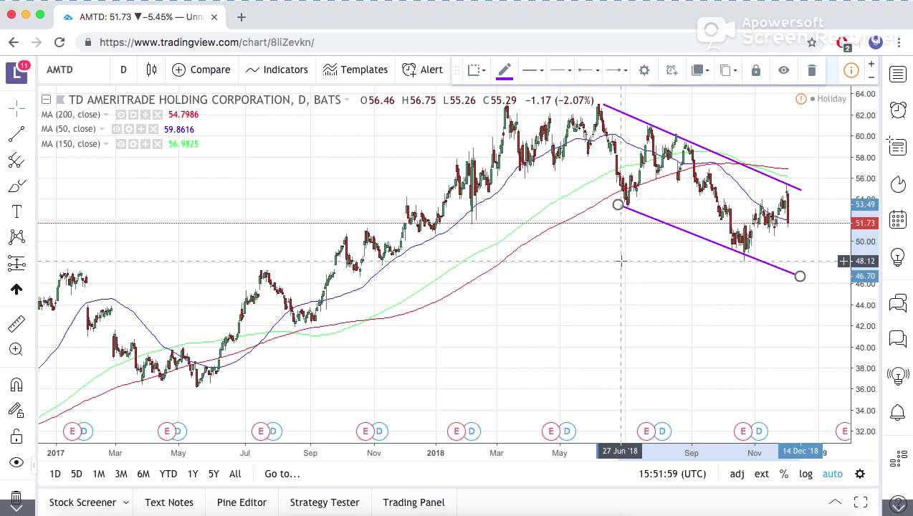
pyautogui.click(31, 111)
pyautogui.click(30, 114)
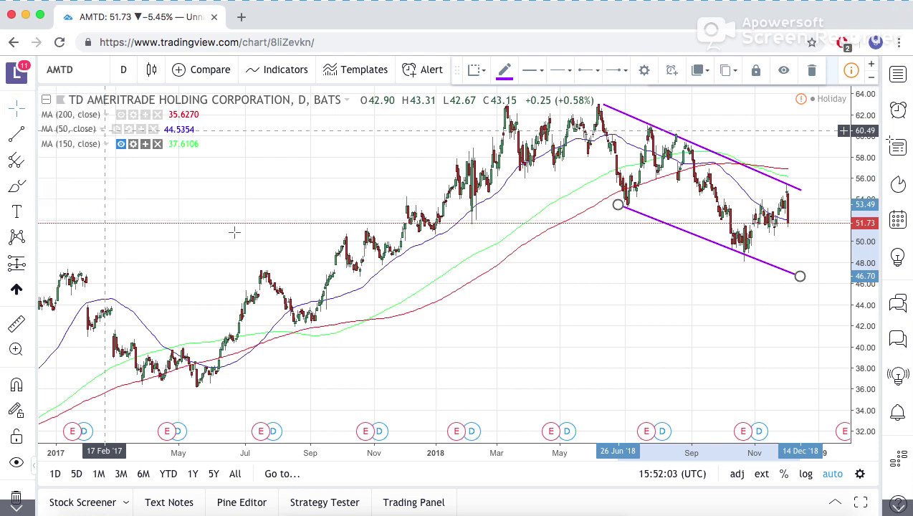